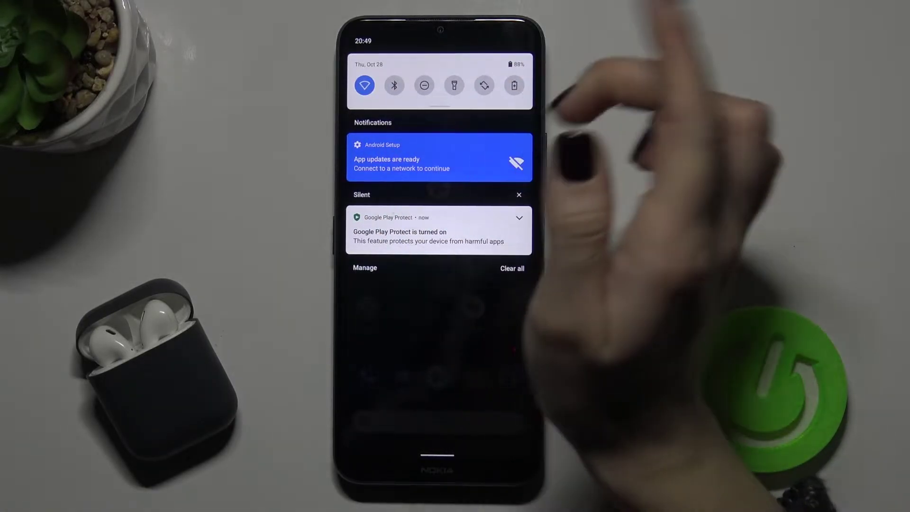
Switch Wi-Fi off using its quick settings tile.
left_click(364, 86)
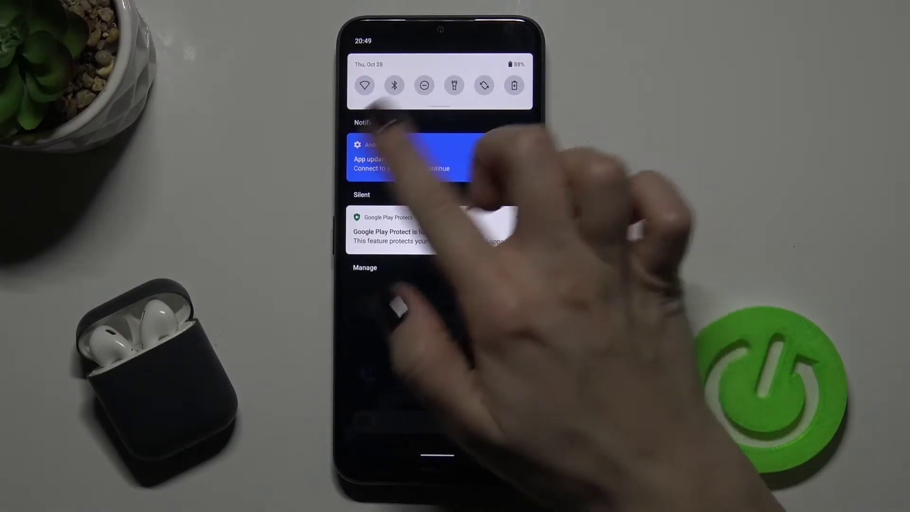
Close the notification shade and go through the app drawer to Network & internet settings.
left_click_drag(437, 427, 437, 214)
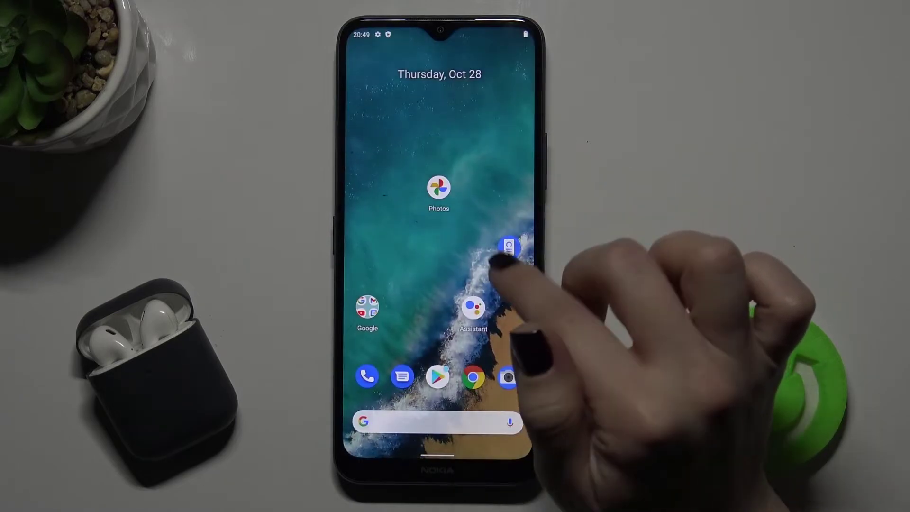
left_click_drag(463, 348, 469, 178)
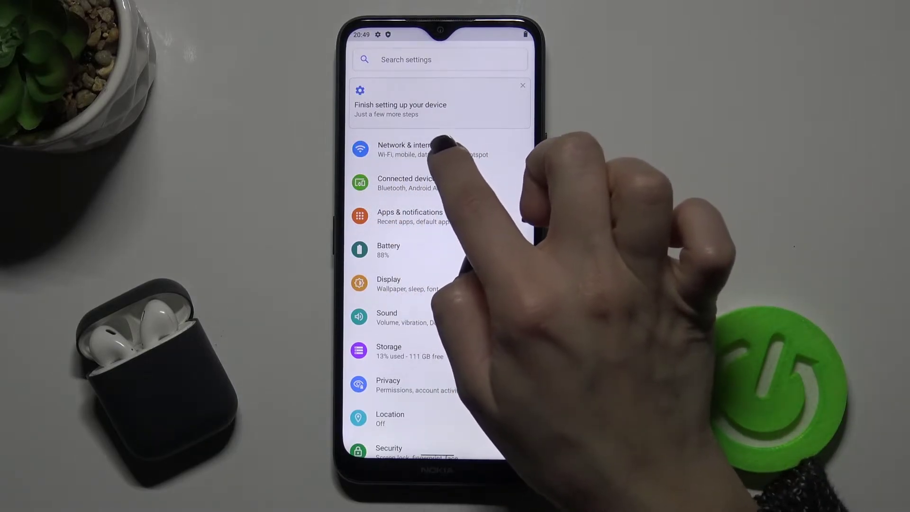
left_click(429, 146)
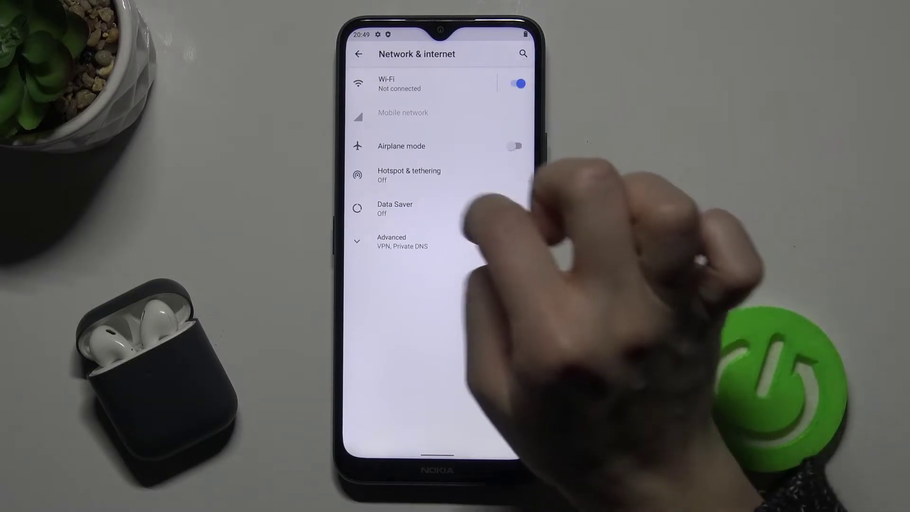
Open the Wi-Fi row on the Network & internet screen to see available networks.
left_click(420, 84)
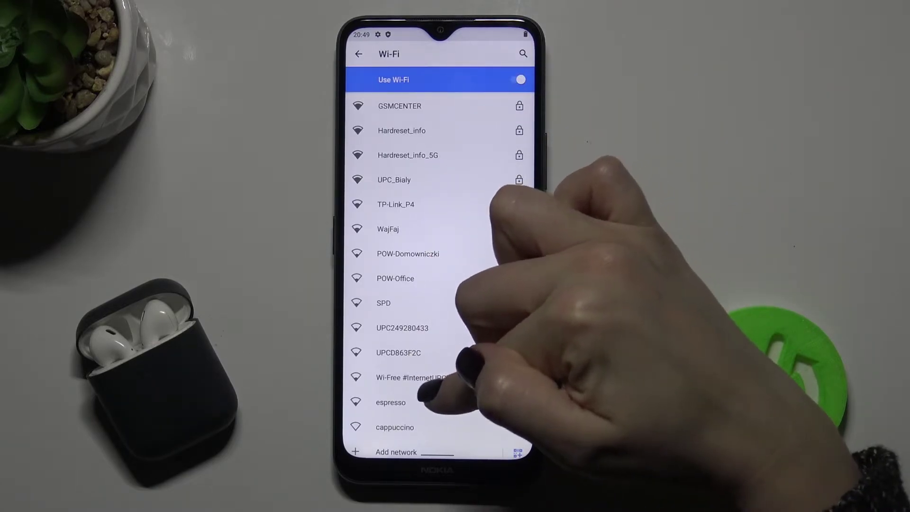
scroll(426, 356, "down", 3)
scroll(462, 213, "up", 3)
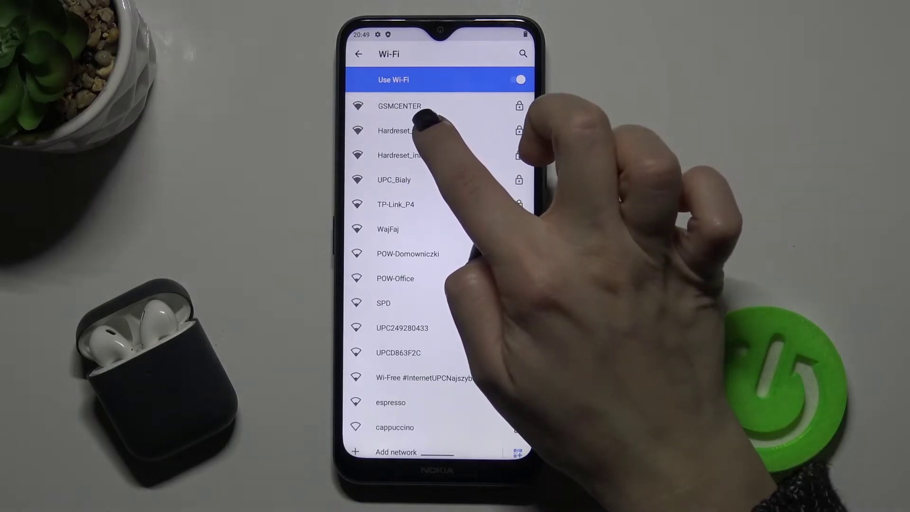
Select the Hardreset_info network to bring up its password prompt.
left_click(412, 131)
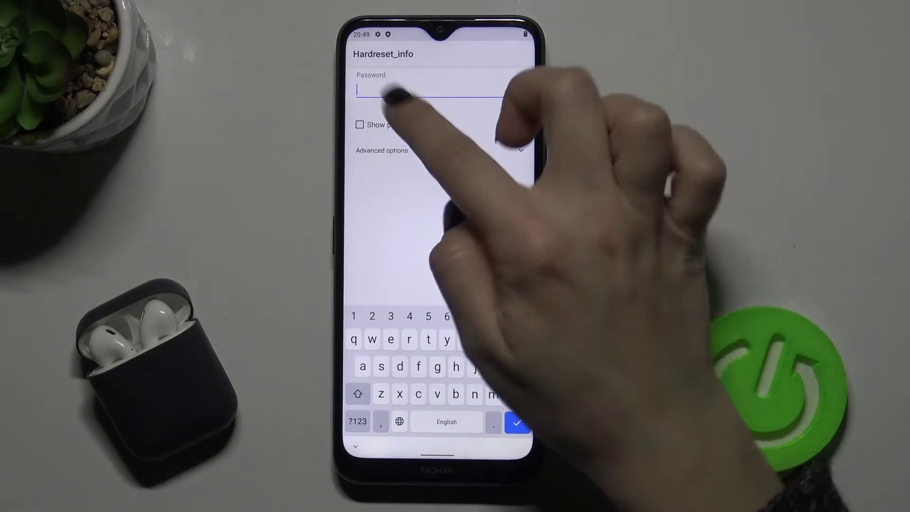